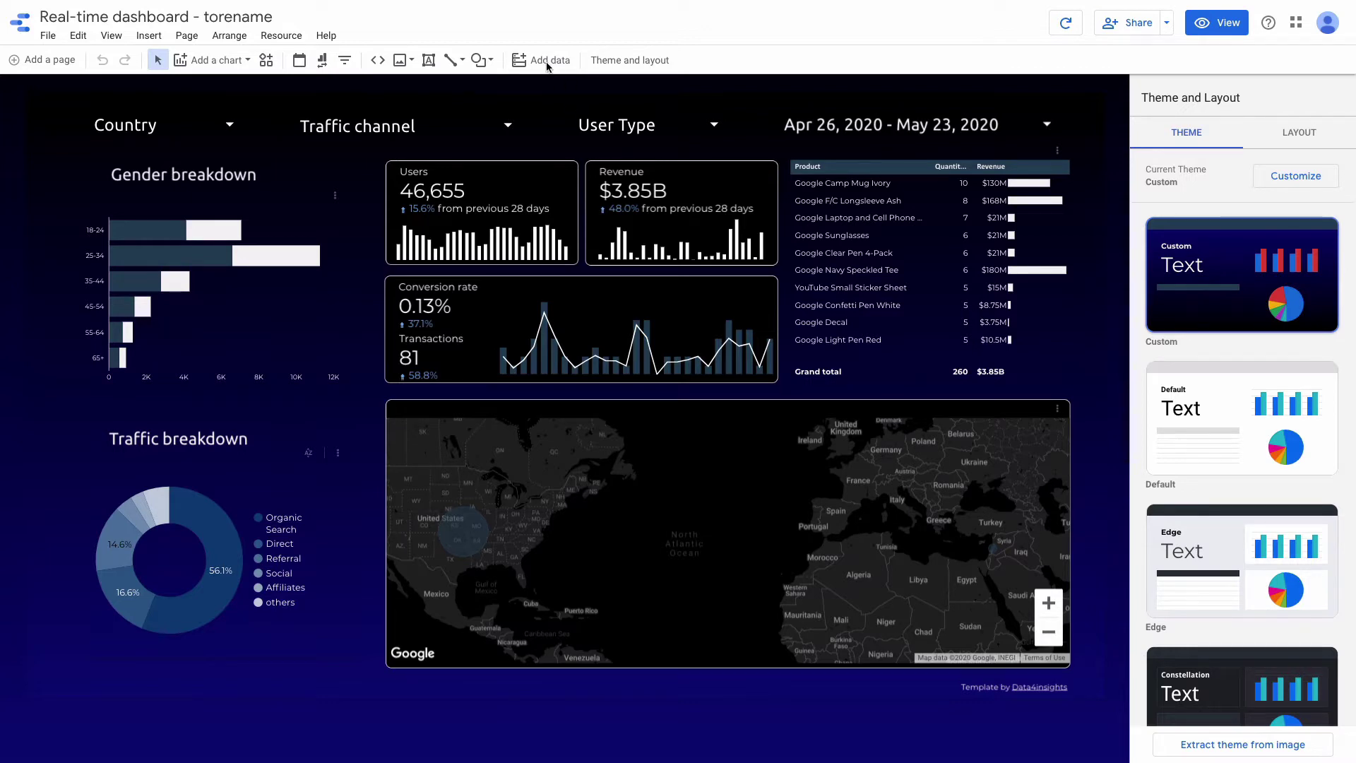
Check how often the 1 Master View data source refreshes.
click(283, 38)
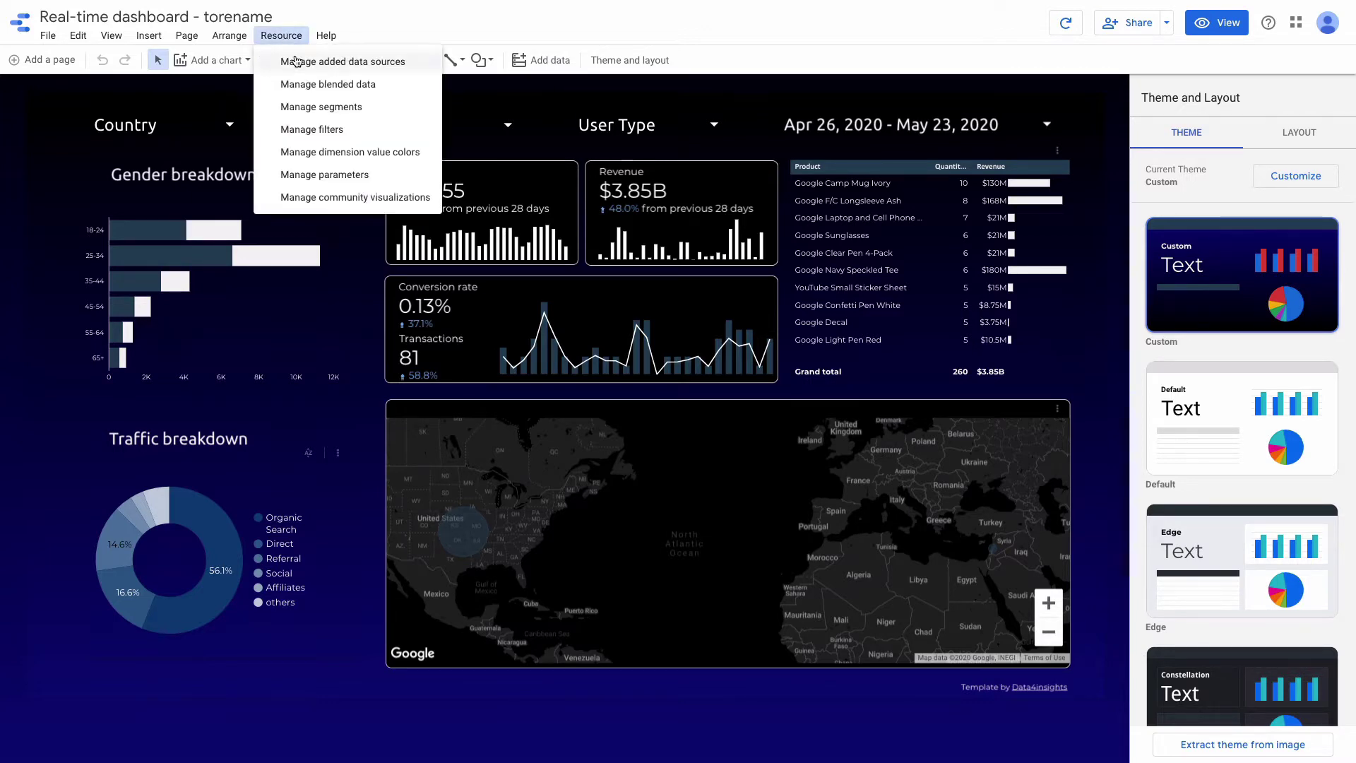
click(298, 65)
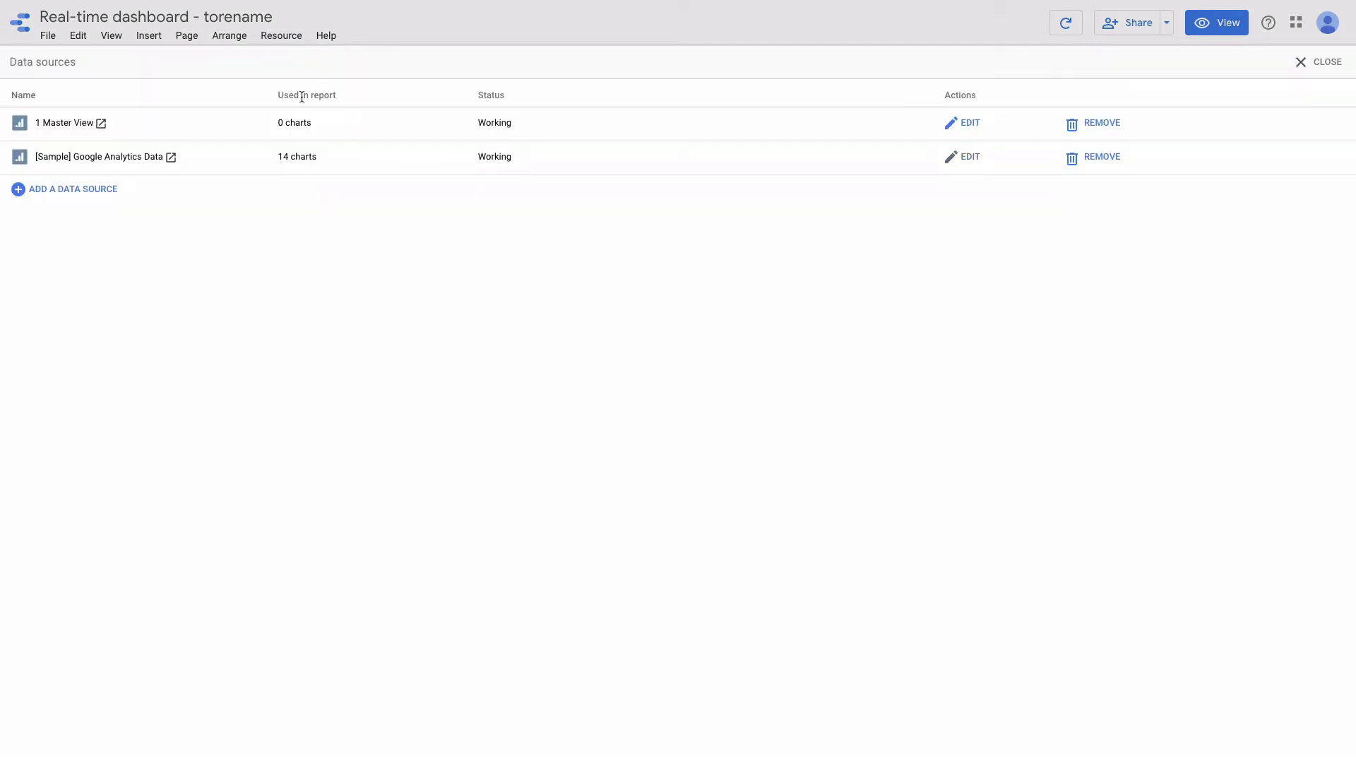
click(952, 124)
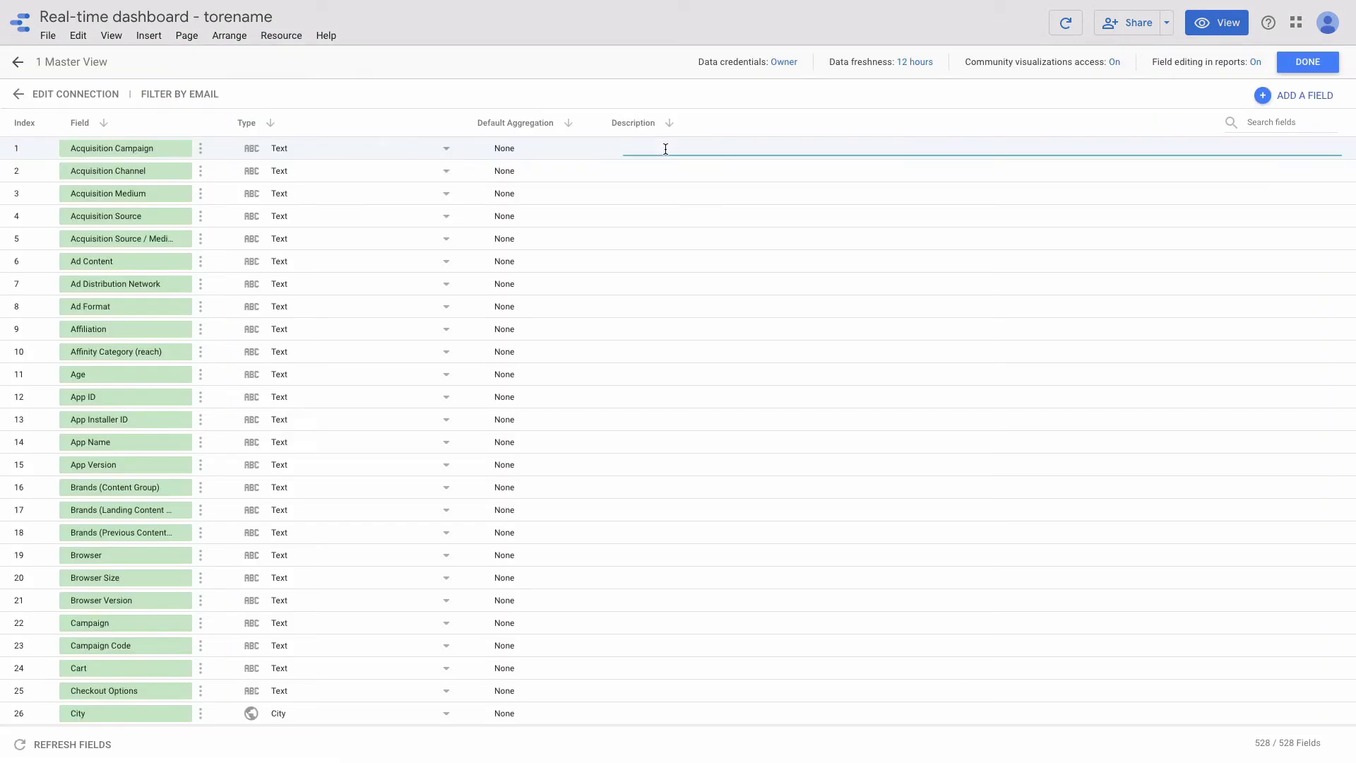
click(872, 66)
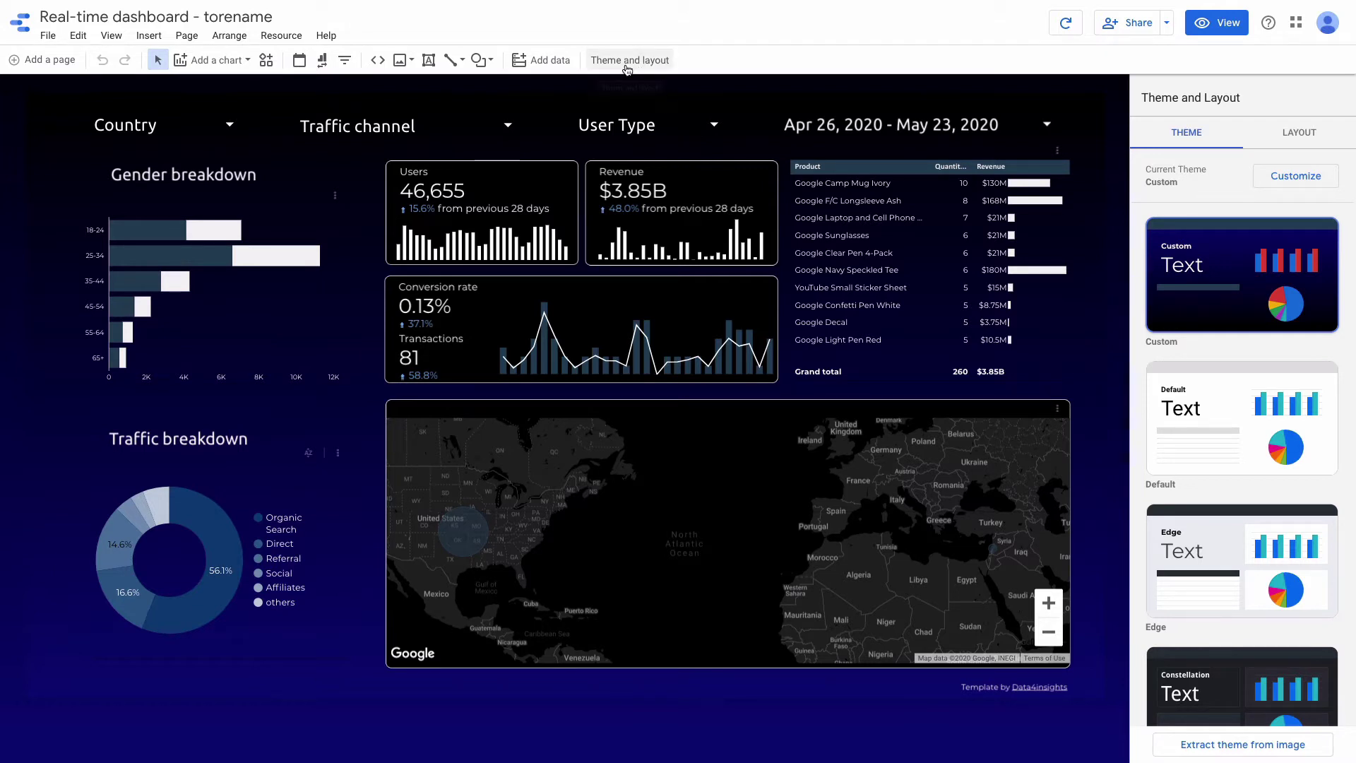
Re-enable Data Studio Auto-Refresh so the report reloads every 2 minutes.
click(1293, 138)
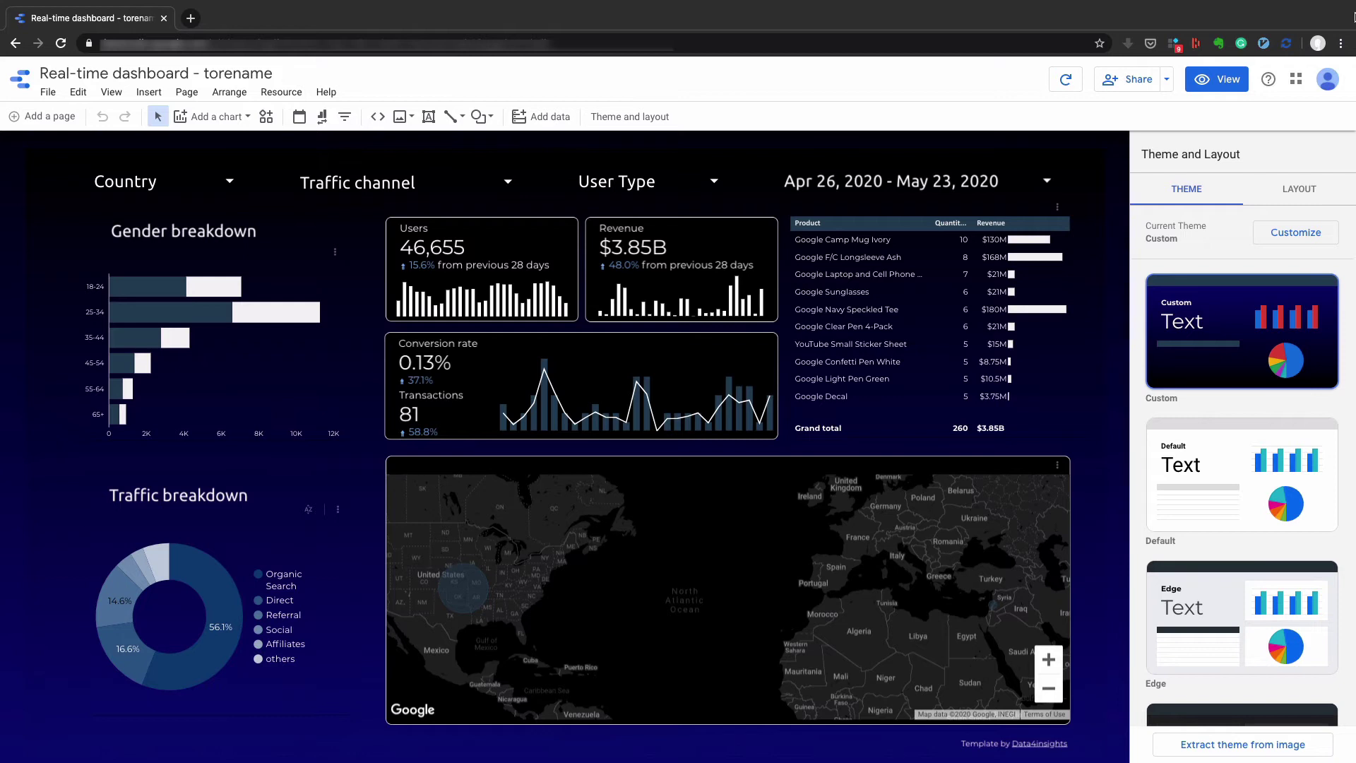
click(1286, 43)
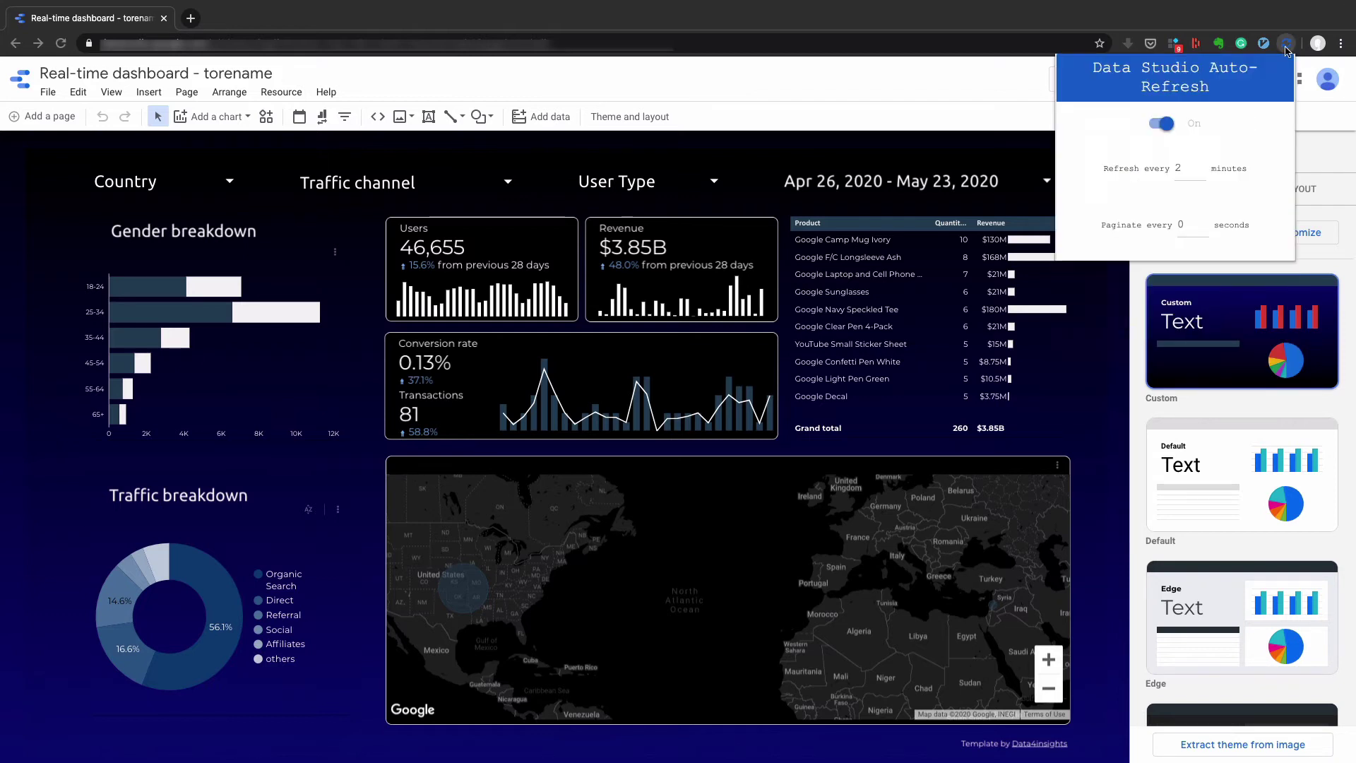
click(1162, 128)
Make Chrome fullscreen and switch the Real-time report to view mode.
click(1341, 44)
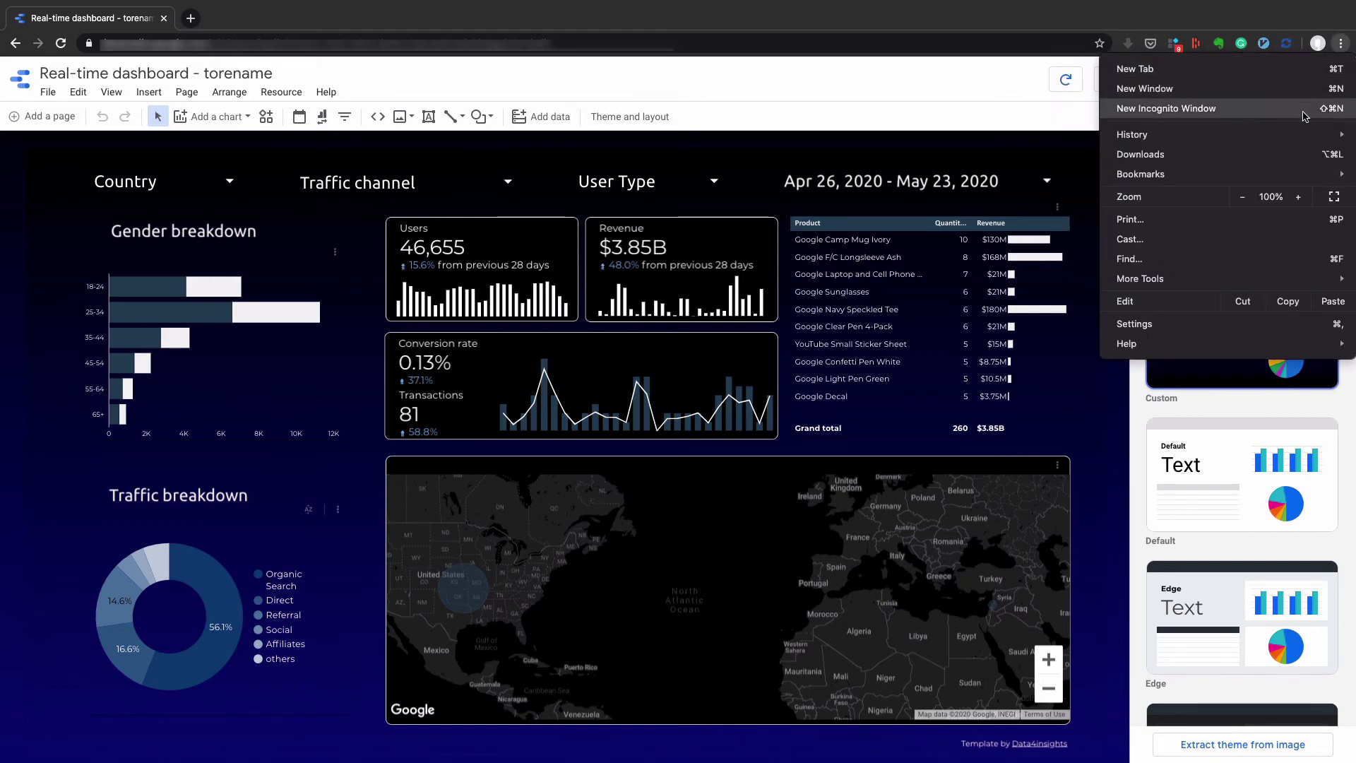
click(1334, 200)
click(1233, 31)
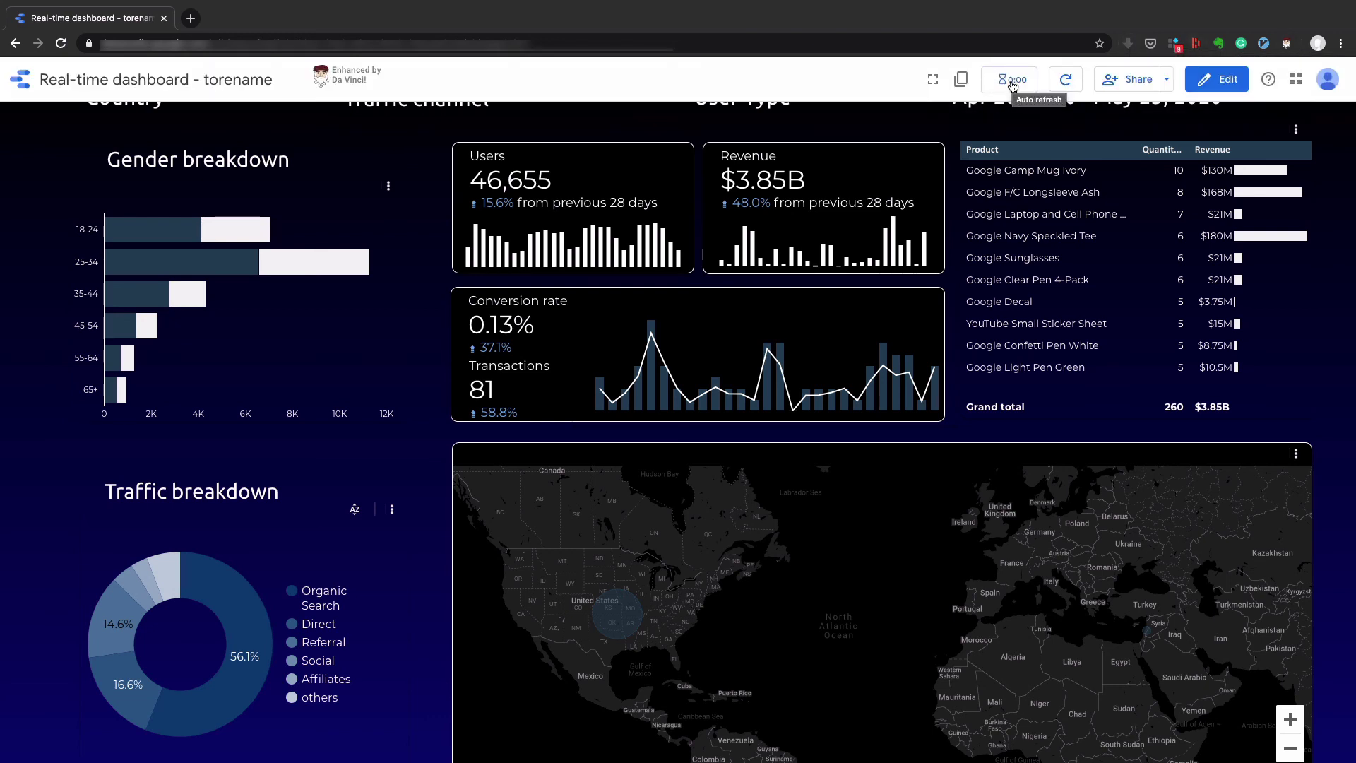
Start the Da Vinci auto-refresh timer and lengthen its interval through 5 and 30 minutes.
click(1008, 87)
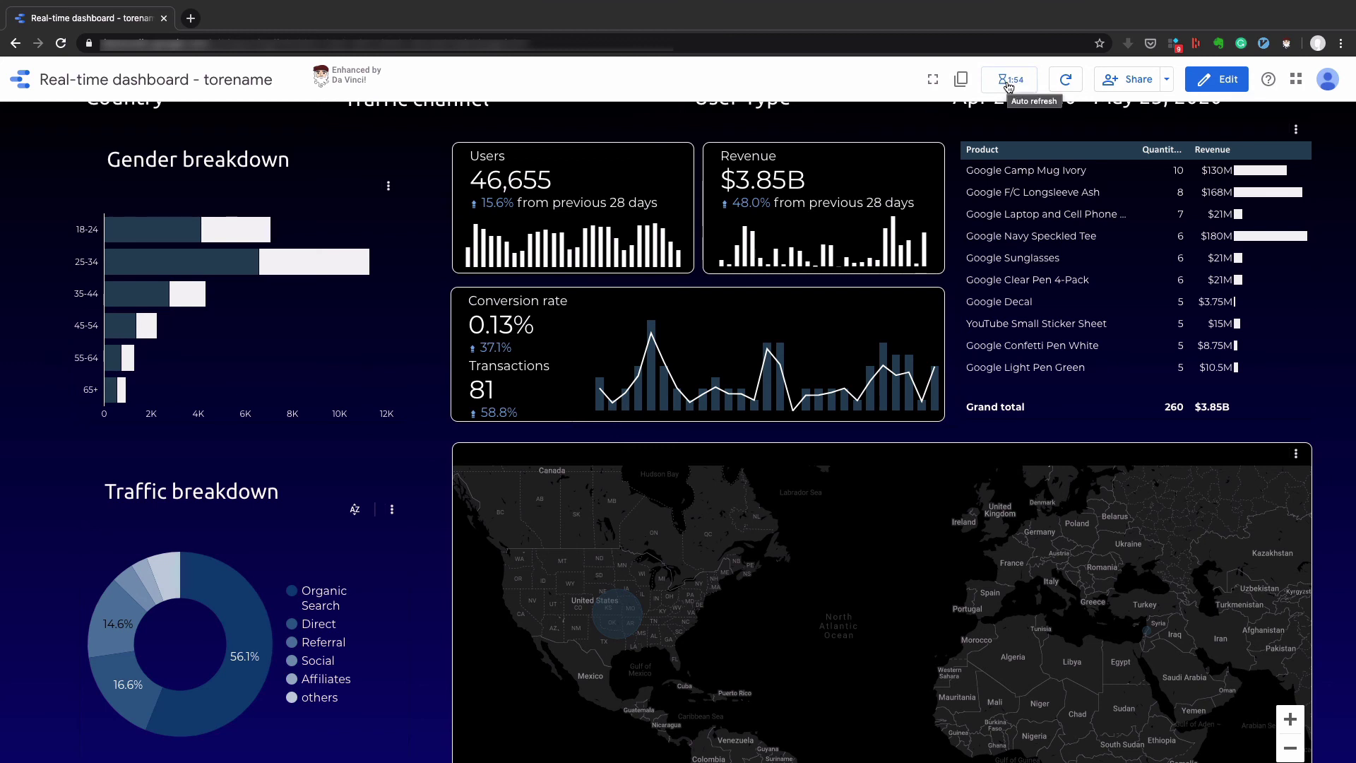
click(1007, 87)
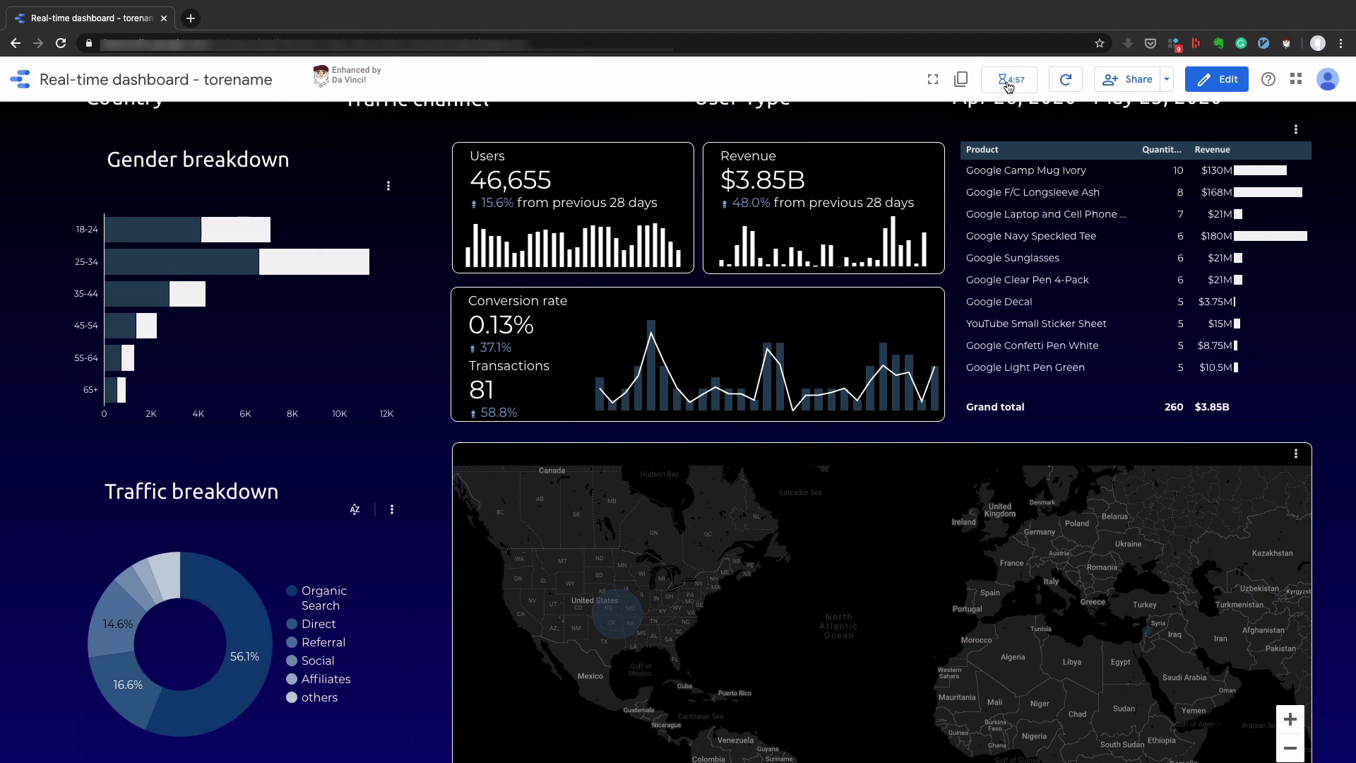
click(1008, 87)
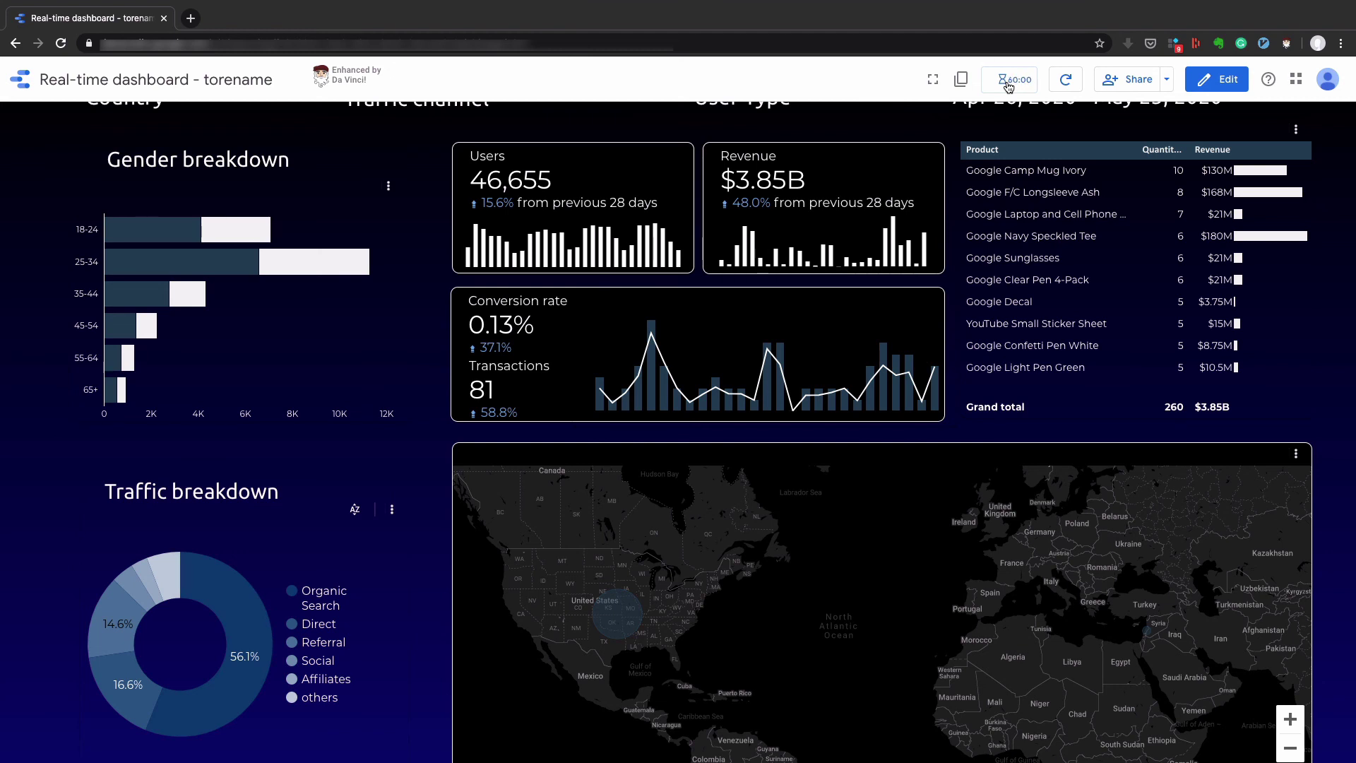